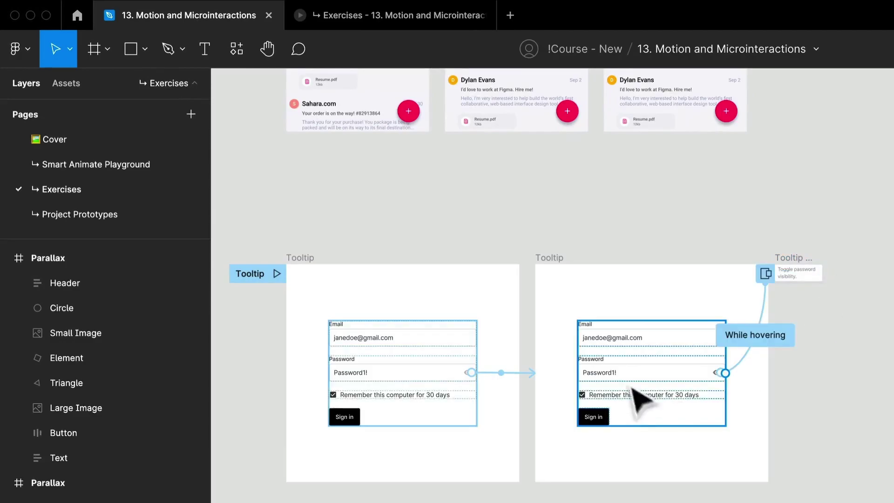
Step: Open the prototype preview showing the Tooltip flow's sign-in form with Email and Password fields
left_click(419, 29)
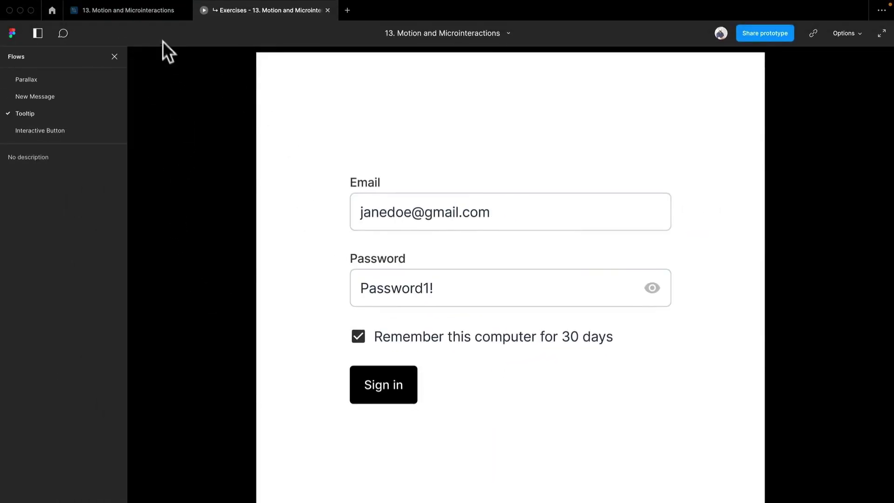
Step: Return to the design editor and pan the canvas to the Tooltip frames
left_click(150, 13)
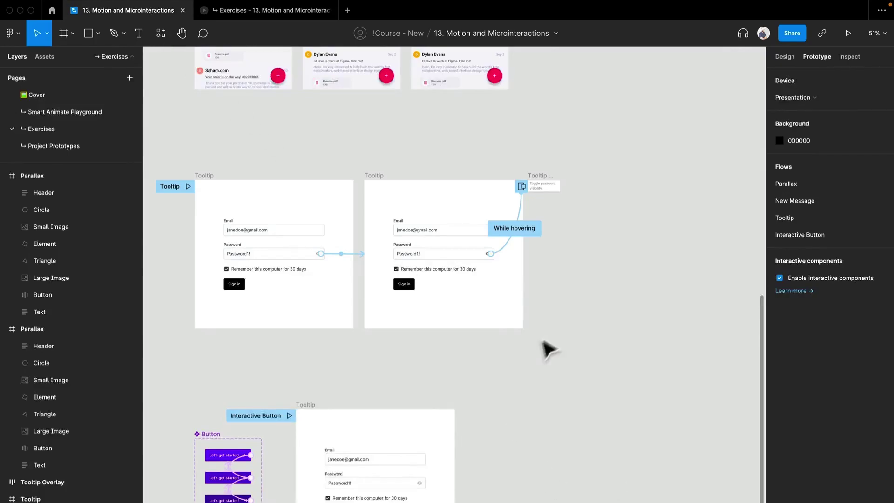
scroll(552, 191, "up", 5)
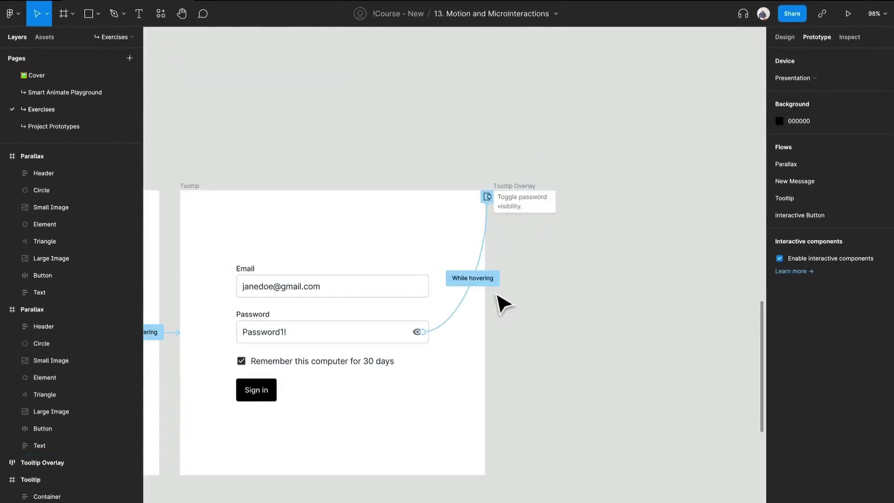
scroll(503, 305, "down", 3)
left_click_drag(509, 335, 571, 276)
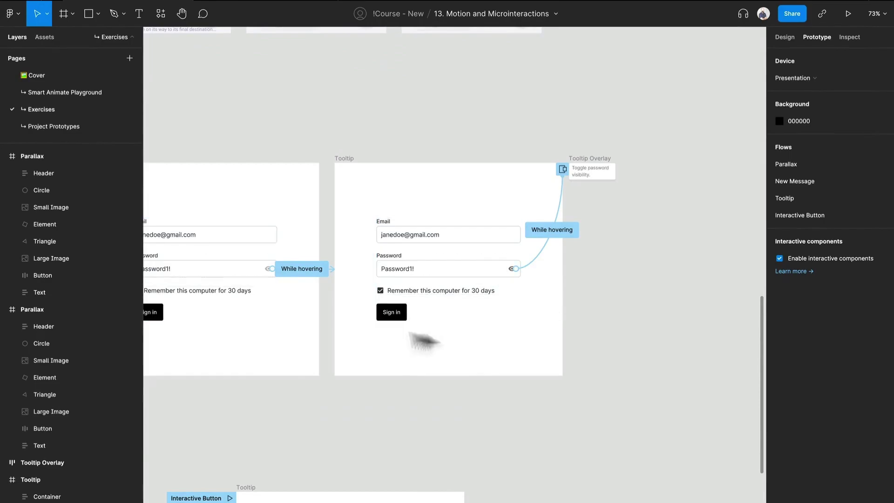
scroll(307, 344, "left", 4)
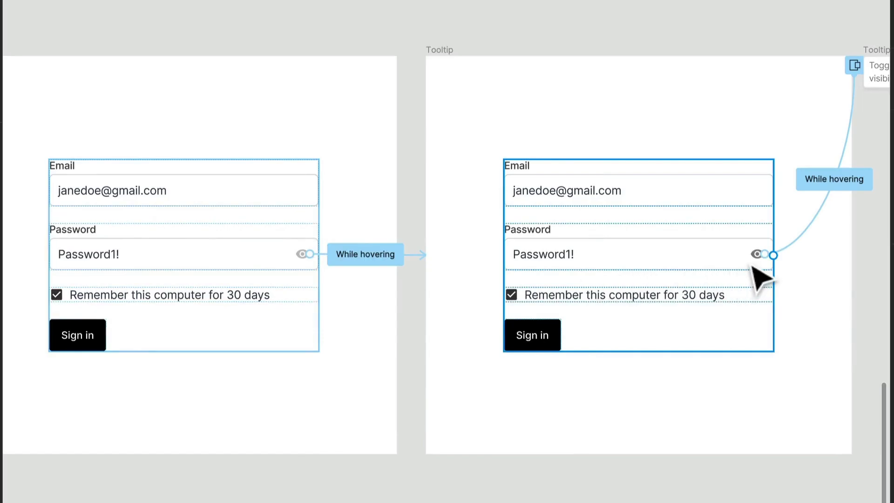
left_click_drag(752, 256, 663, 283)
Step: Inspect the Tooltip Overlay text and the login form group
left_click(792, 98)
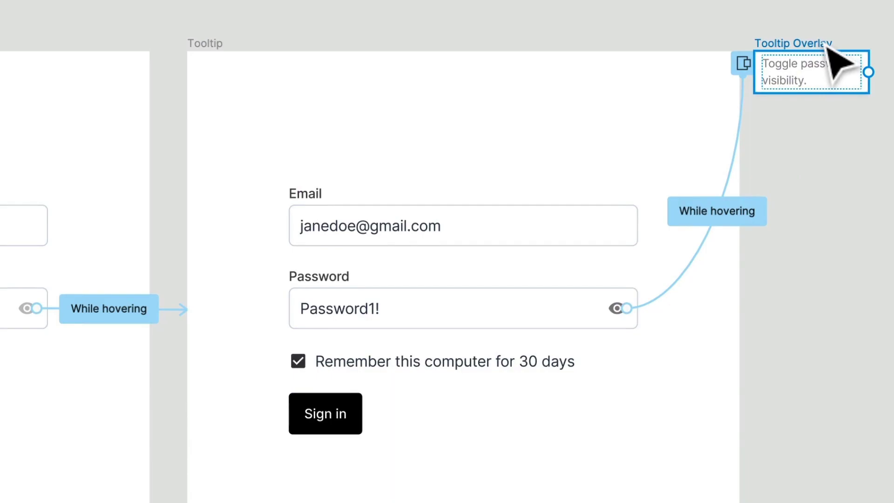
left_click(679, 340)
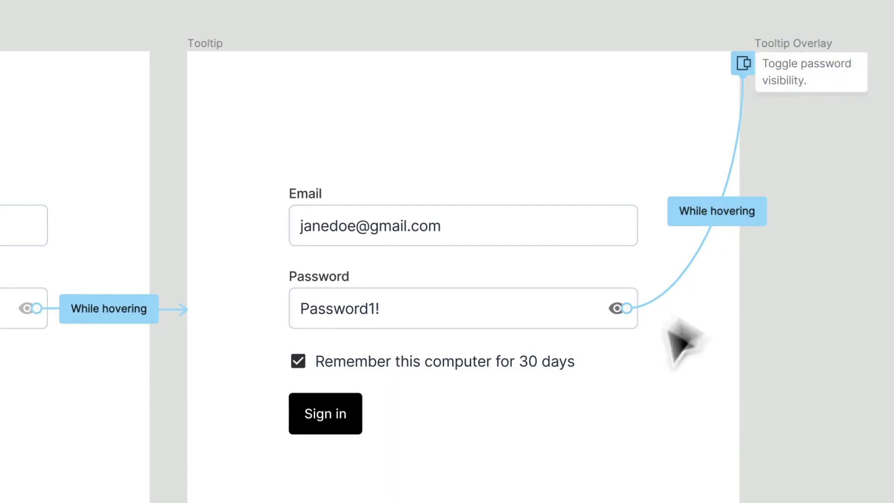
left_click(613, 311)
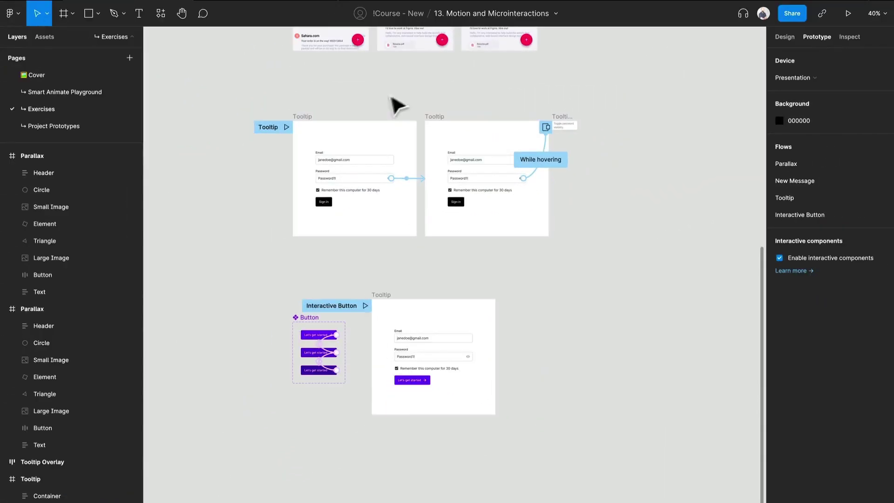
Step: Zoom to the Tooltip frame and inspect its While hovering interaction
left_click(310, 129)
left_click_drag(310, 130, 691, 131)
key("shift+2")
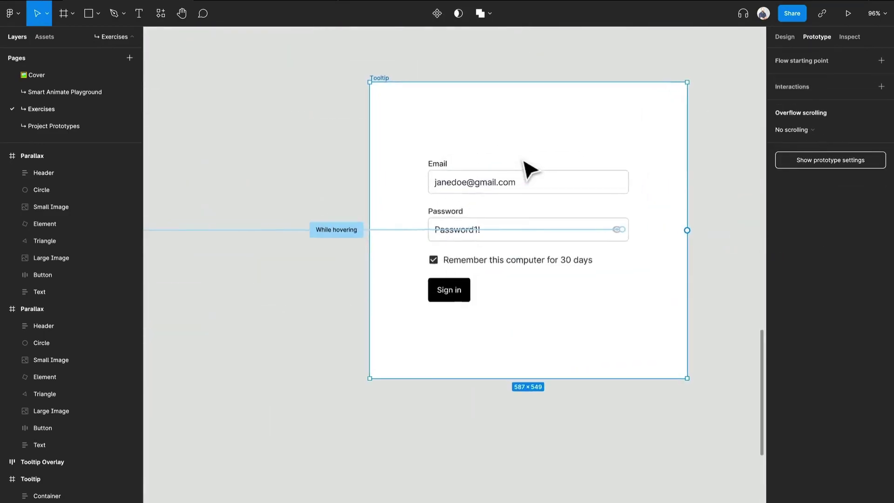
left_click(353, 245)
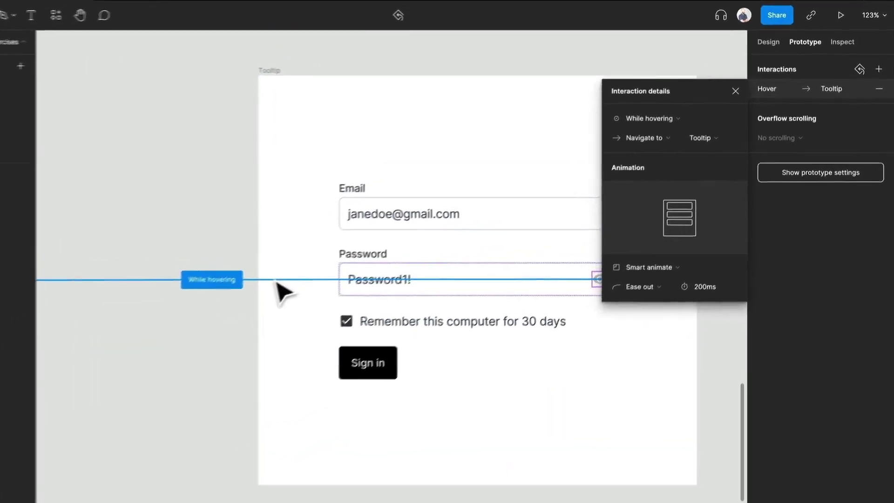
key("Escape")
Step: Duplicate the whole Tooltip frame beside the original with Ctrl+D
left_click(259, 305)
scroll(254, 306, "down", 3)
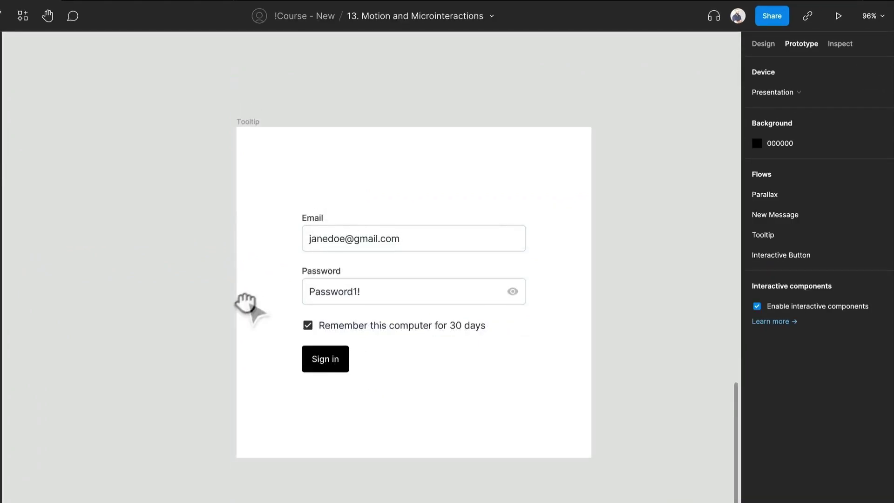
left_click(145, 144)
key("ctrl+d")
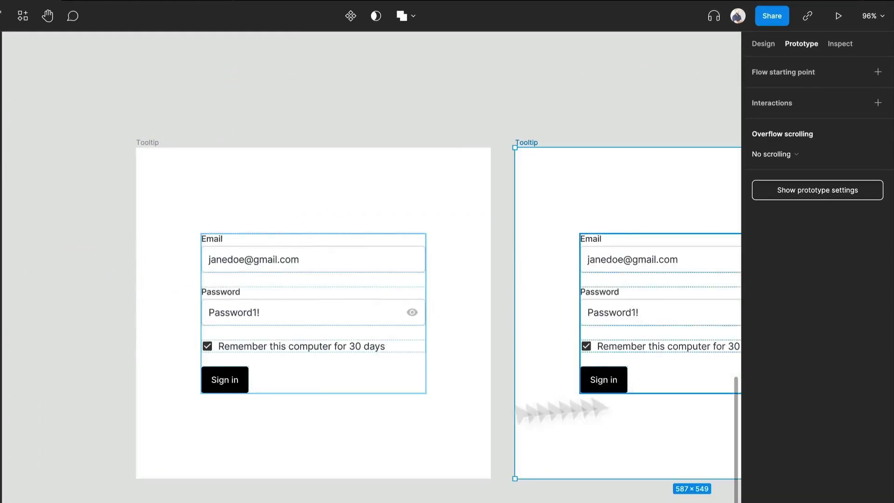
Step: Select the copy's password eye icon and darken it to black at 50% opacity
scroll(60, 260, "down", 3)
scroll(60, 259, "right", 3)
left_click(762, 45)
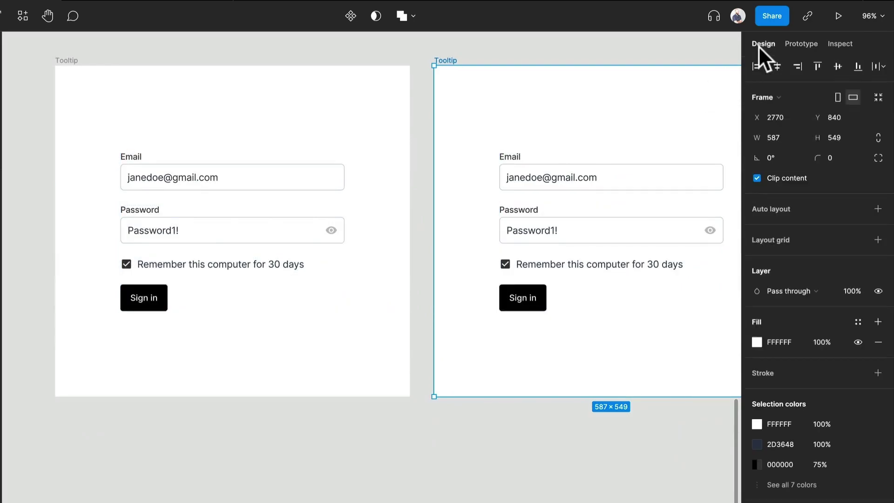
scroll(706, 231, "up", 4)
scroll(559, 251, "left", 5)
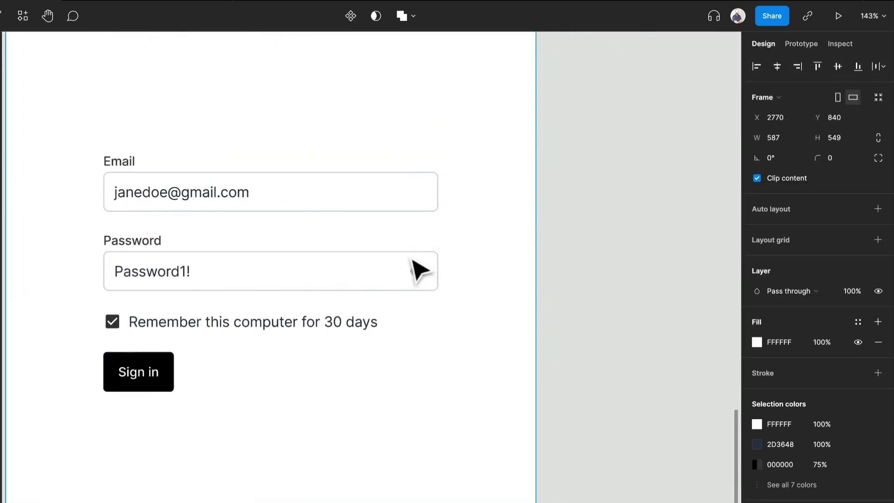
double_click(427, 278)
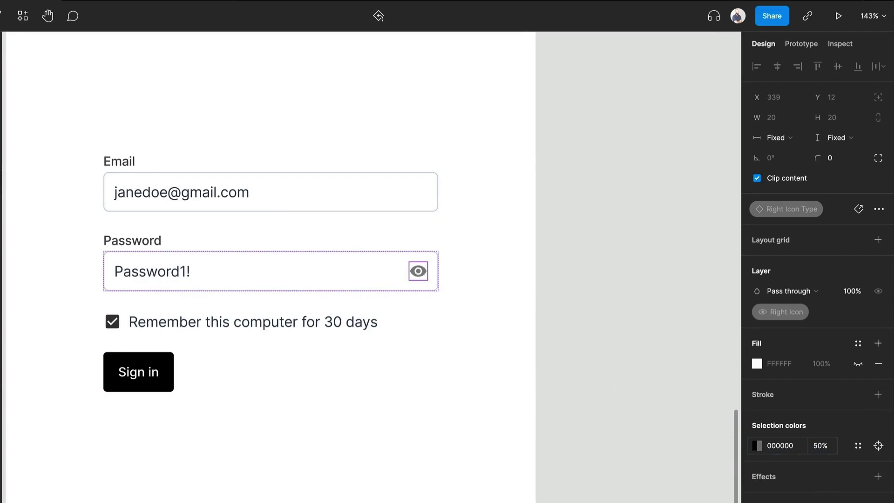
Step: Bring both Tooltip frames into view with the prototyping settings shown
left_click(621, 322)
scroll(413, 336, "down", 5)
left_click_drag(84, 333, 244, 295)
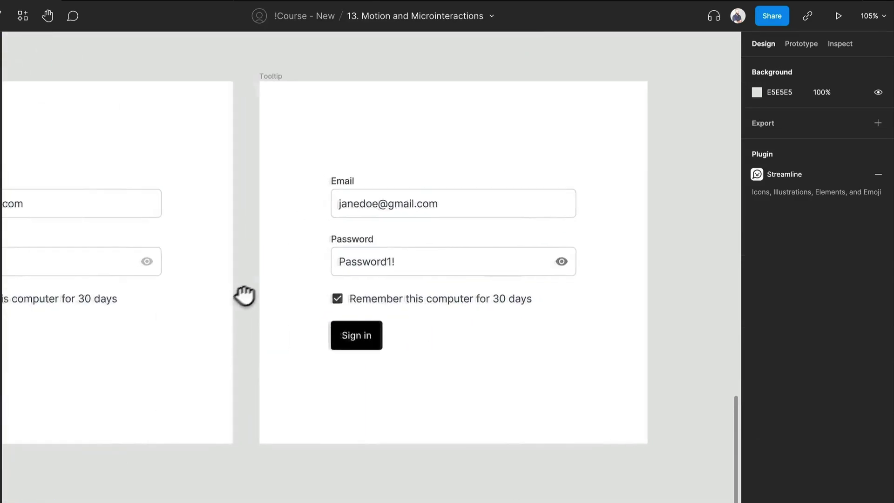
left_click(800, 46)
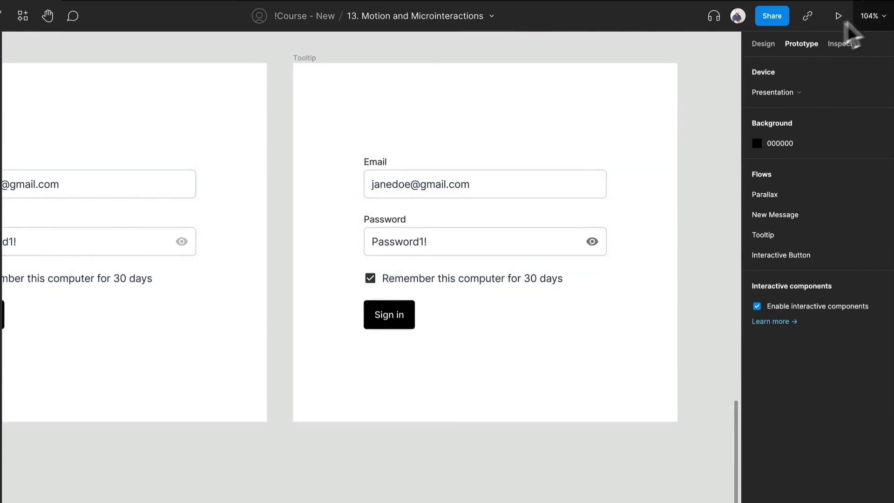
Step: Link the original eye icon to the copied Tooltip frame with Smart animate, Ease out, 300ms
double_click(190, 241)
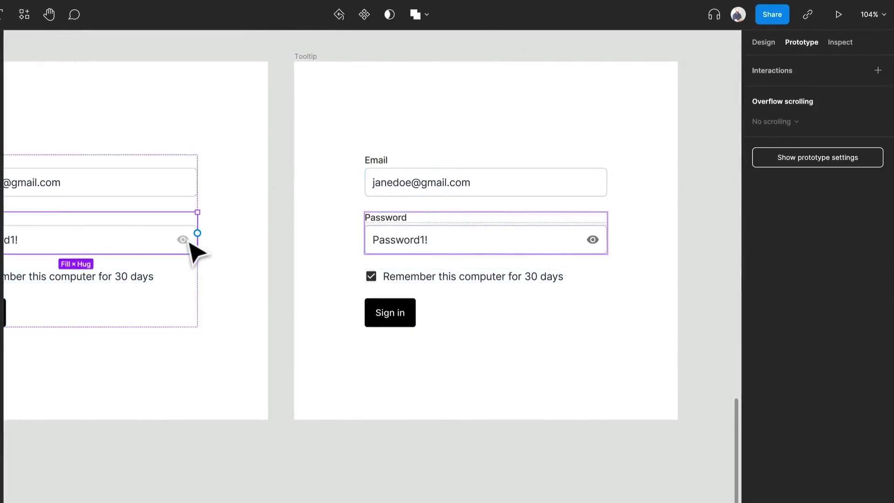
left_click_drag(189, 239, 357, 255)
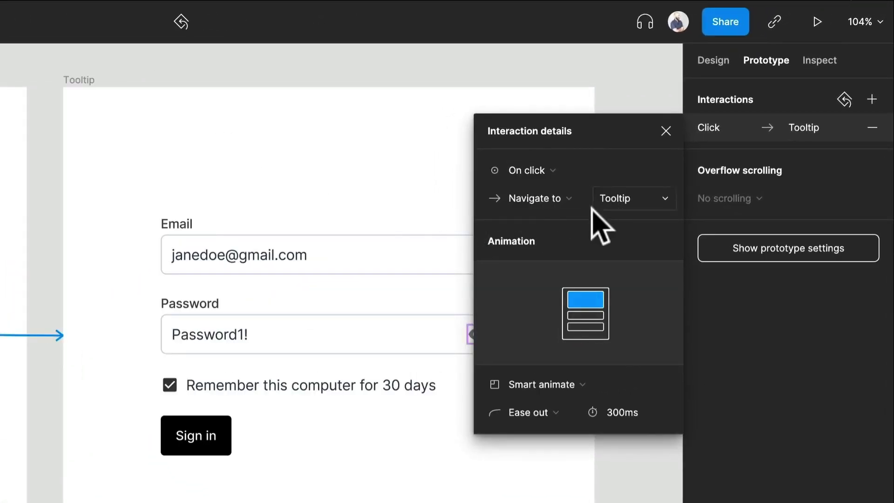
left_click(629, 207)
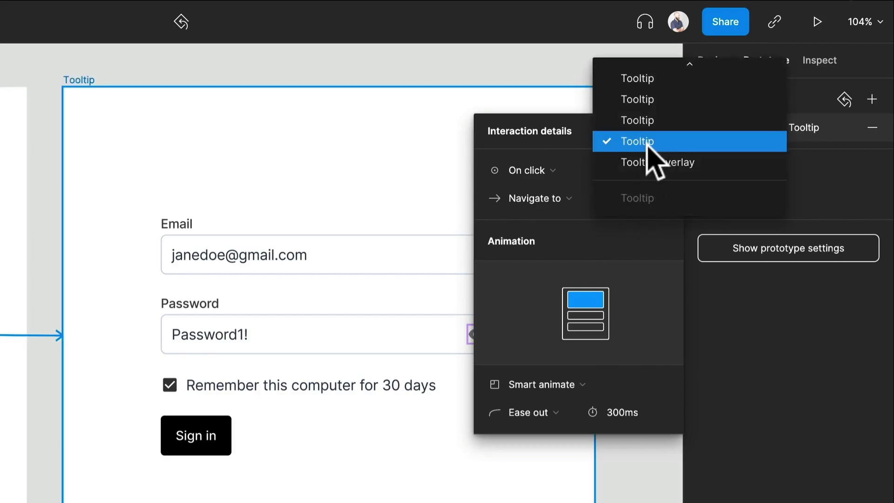
left_click(600, 249)
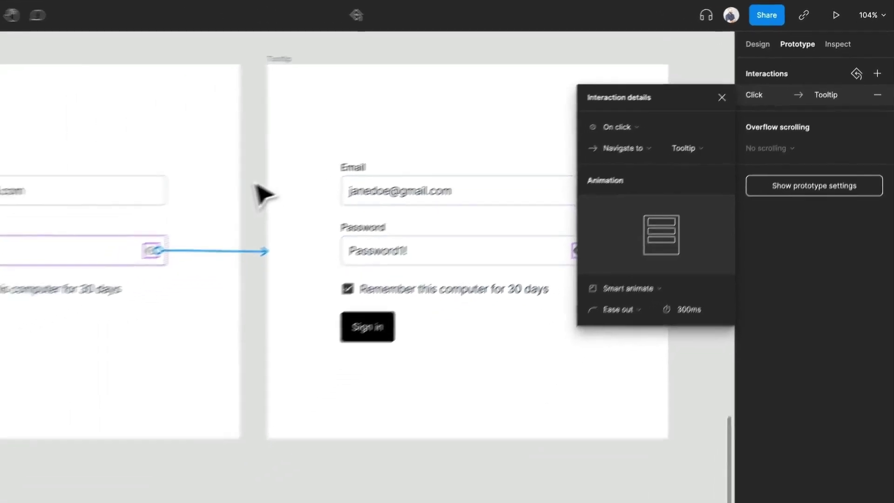
left_click(41, 246)
Step: Make the left Tooltip frame a flow starting point named 'Tooltip v2' and present it
left_click_drag(285, 179, 463, 254)
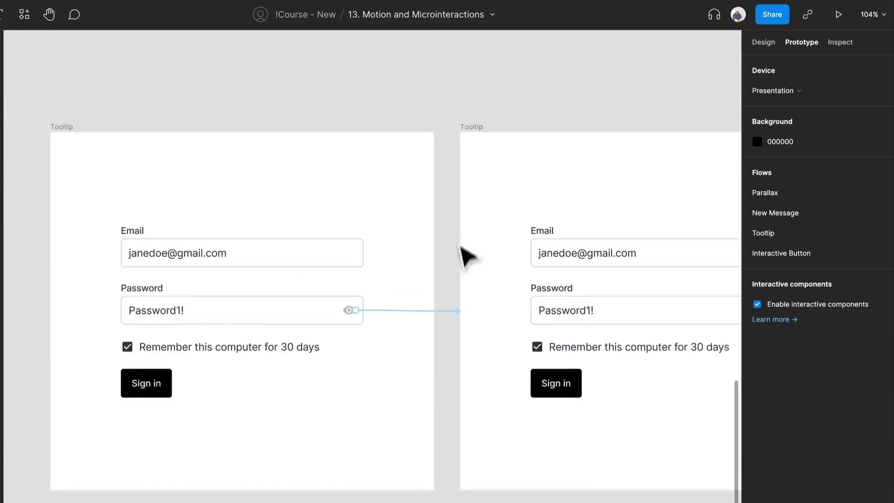
left_click(74, 127)
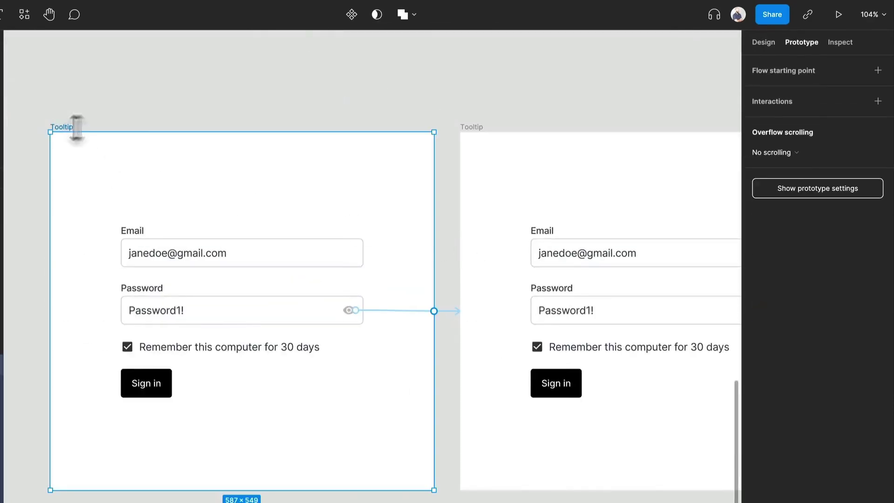
left_click(879, 70)
double_click(792, 92)
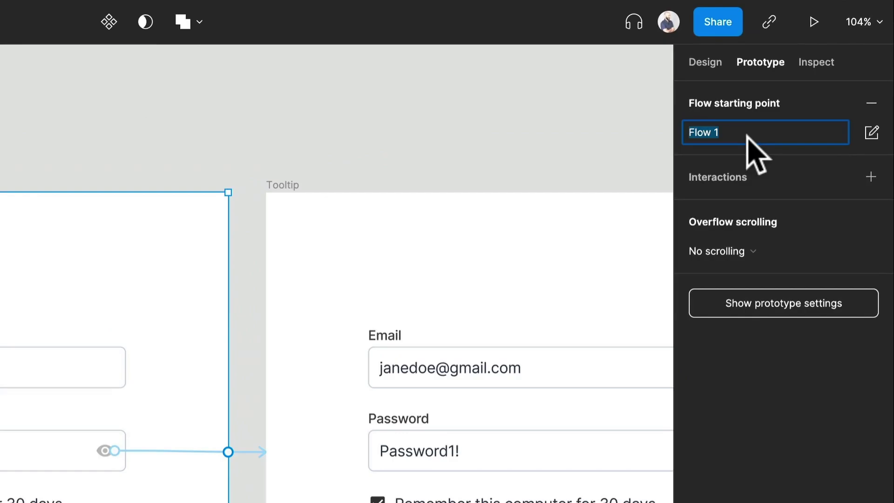
type("Tooltip v2")
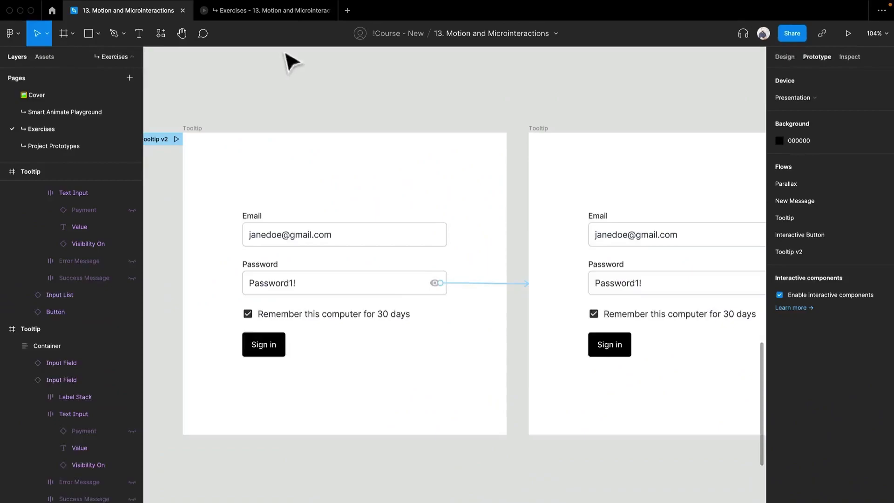
key("super+alt+Return")
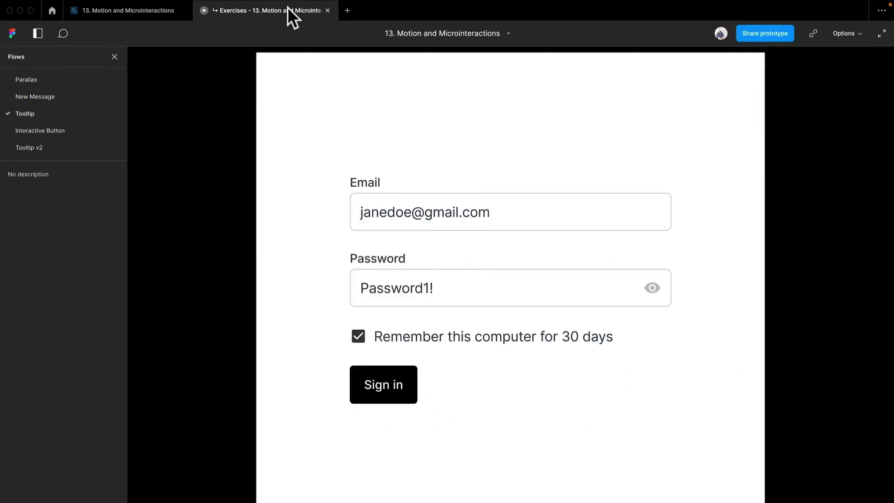
Step: Switch the preview to the Tooltip v2 flow, then go back to the design editor
left_click(33, 149)
left_click(155, 17)
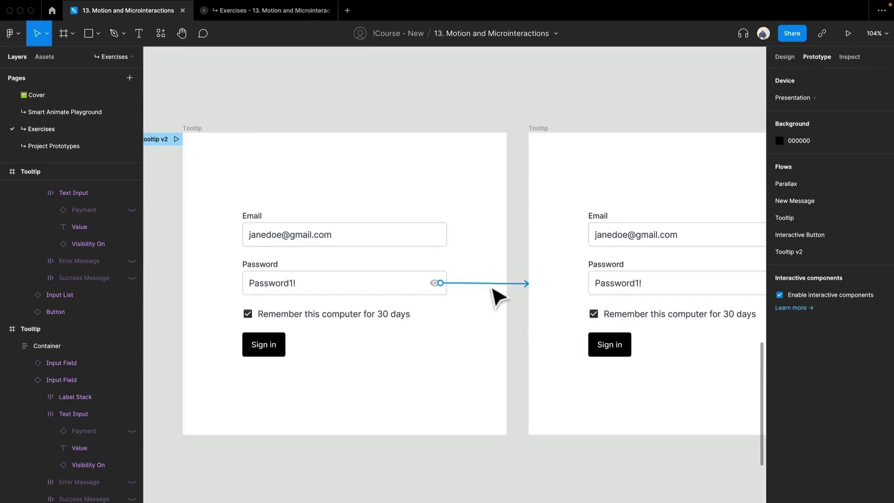
Step: Change the eye icon interaction's trigger to While hovering and view the Tooltip v2 prototype
left_click(443, 296)
left_click(635, 132)
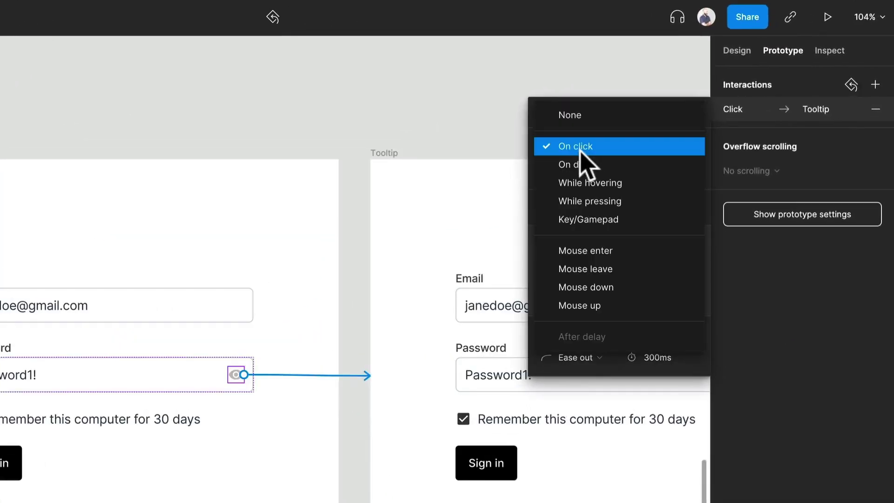
left_click(621, 184)
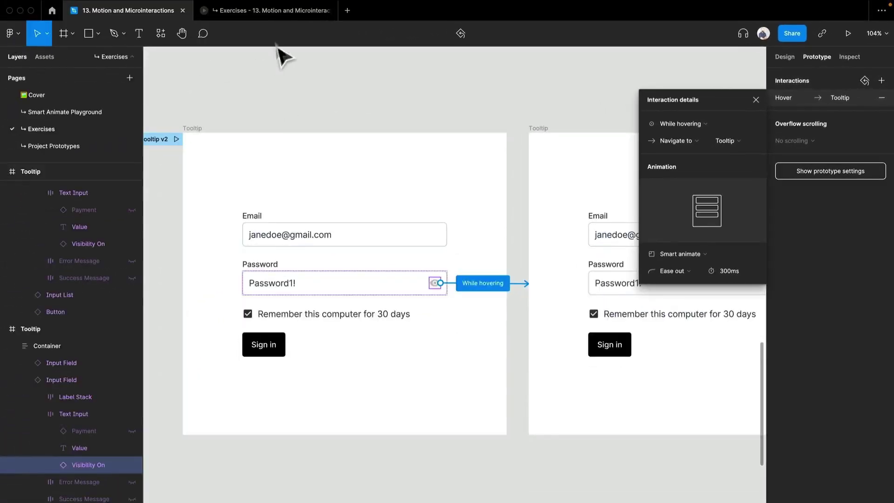
left_click(289, 10)
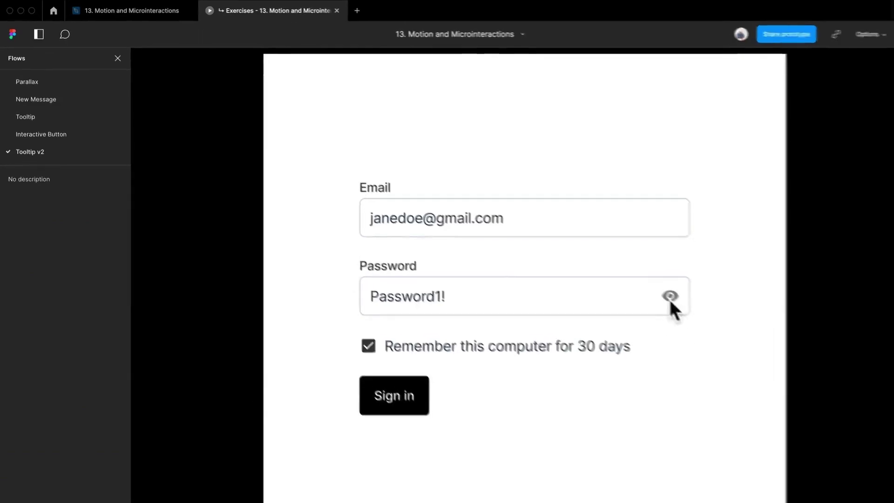
Step: Compare with the original Tooltip flow, then set the hover animation duration to 200ms
left_click(49, 113)
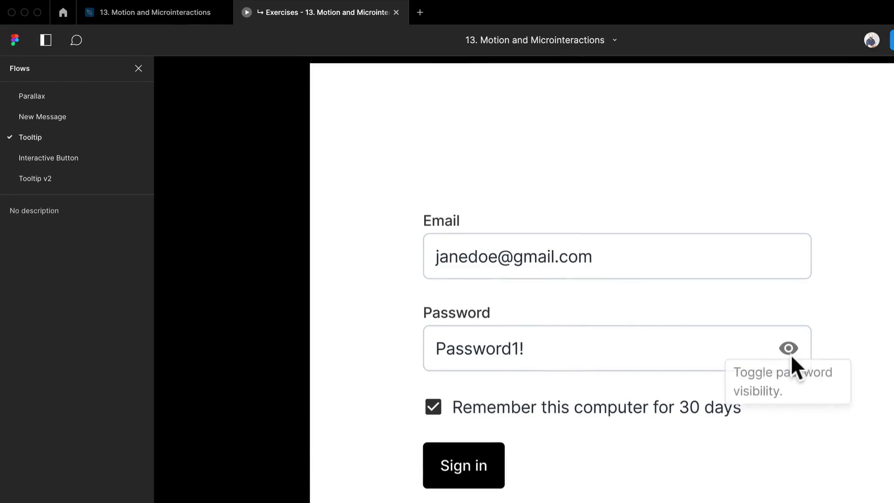
left_click(183, 13)
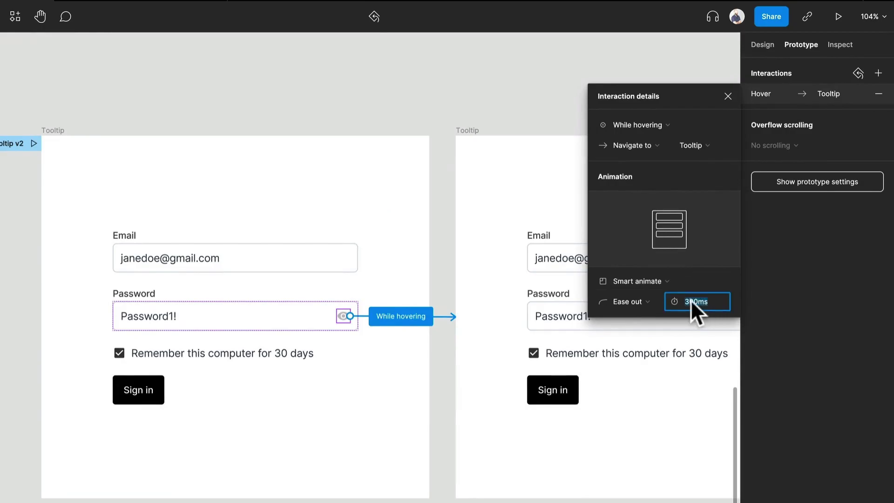
type("200")
key("Return")
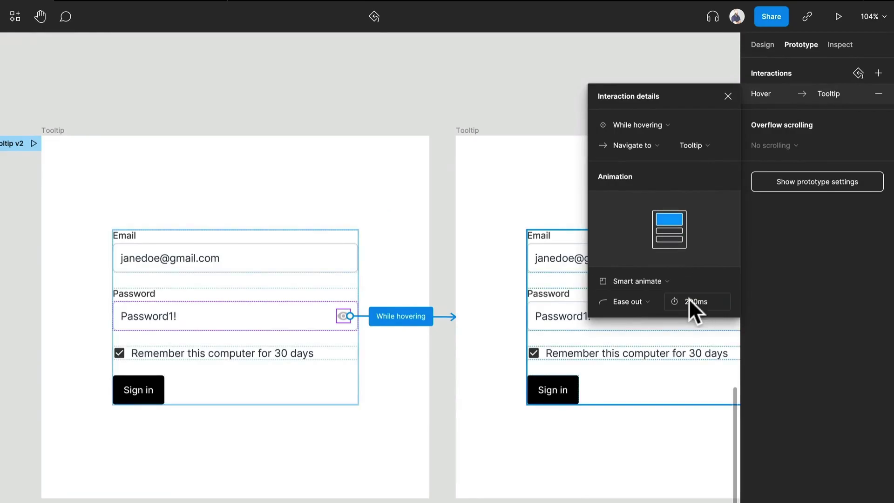
Step: Select the Tooltip Overlay frame and move it next to the Tooltip frame's top
left_click(433, 126)
scroll(433, 126, "down", 2)
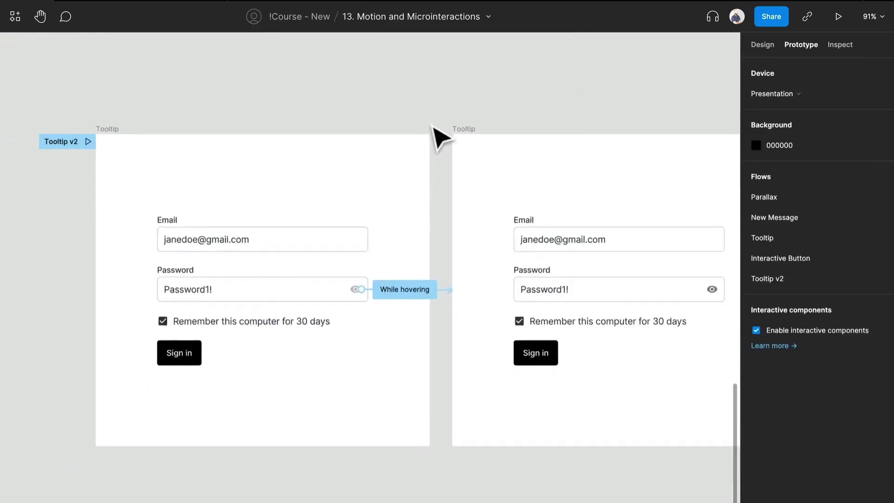
scroll(440, 137, "down", 1)
left_click_drag(170, 261, 442, 298)
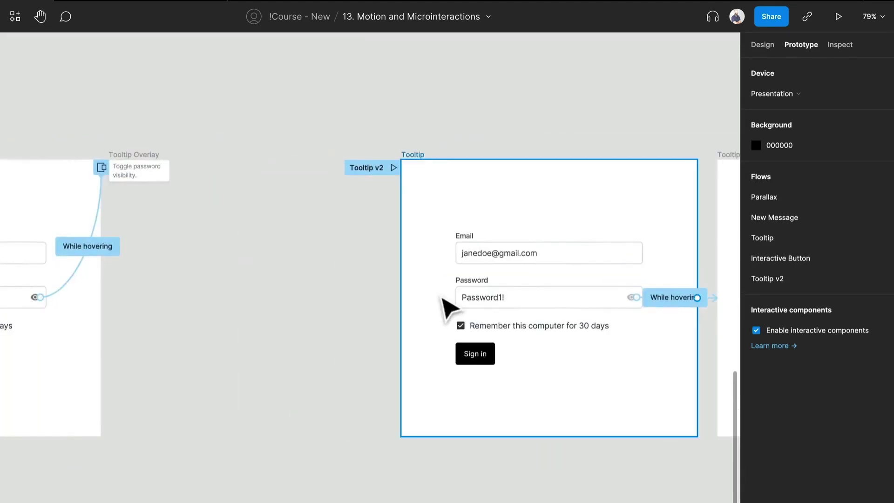
left_click(141, 161)
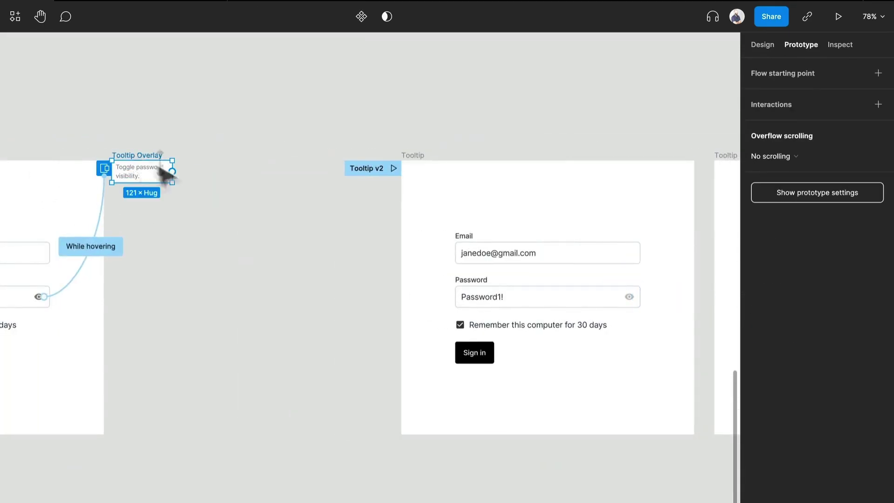
left_click_drag(343, 269, 124, 236)
scroll(587, 253, "right", 5)
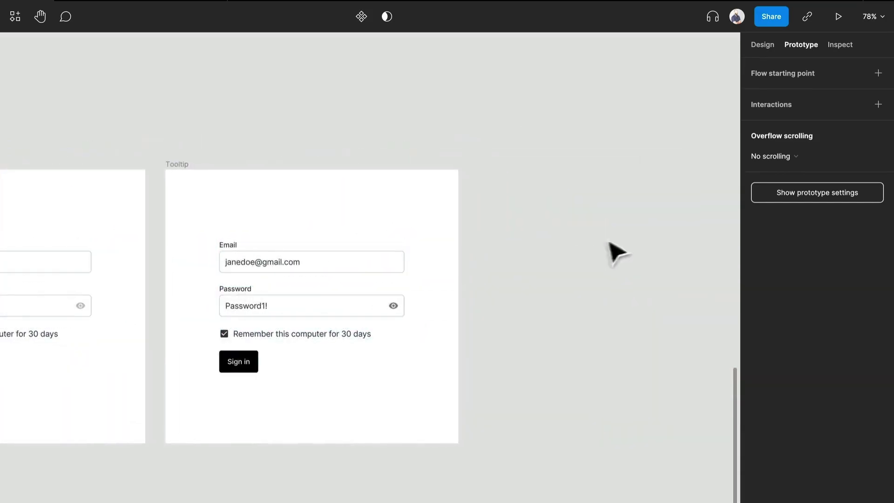
left_click(607, 246)
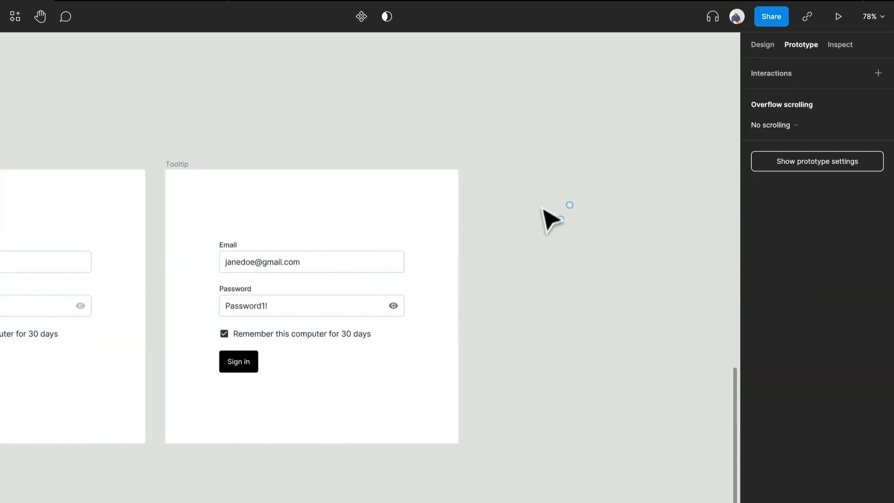
left_click_drag(543, 209, 502, 189)
Step: Place the 'Toggle password visibility.' overlay inside the frame just under the eye icon
scroll(498, 184, "up", 3)
left_click(524, 257)
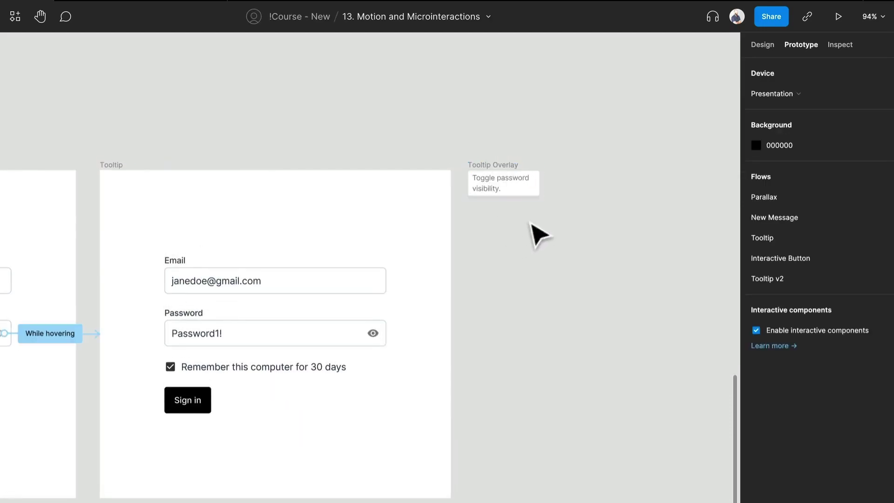
left_click(528, 188)
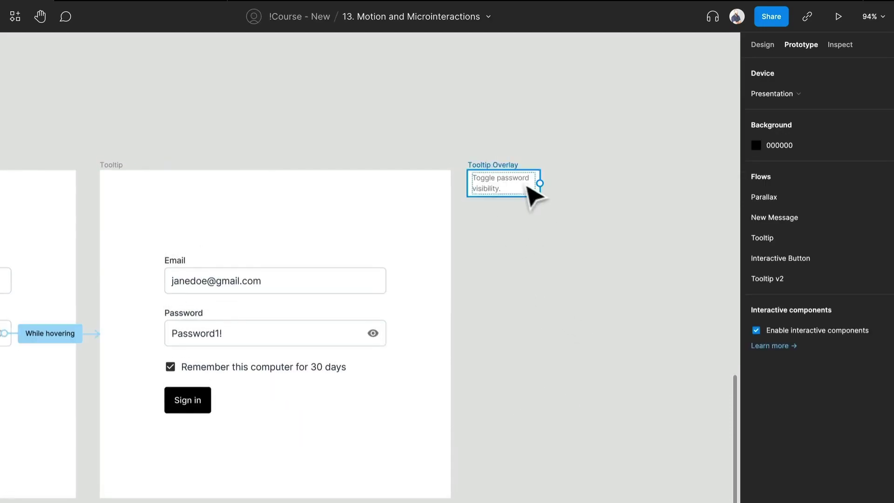
left_click_drag(597, 39, 471, 317)
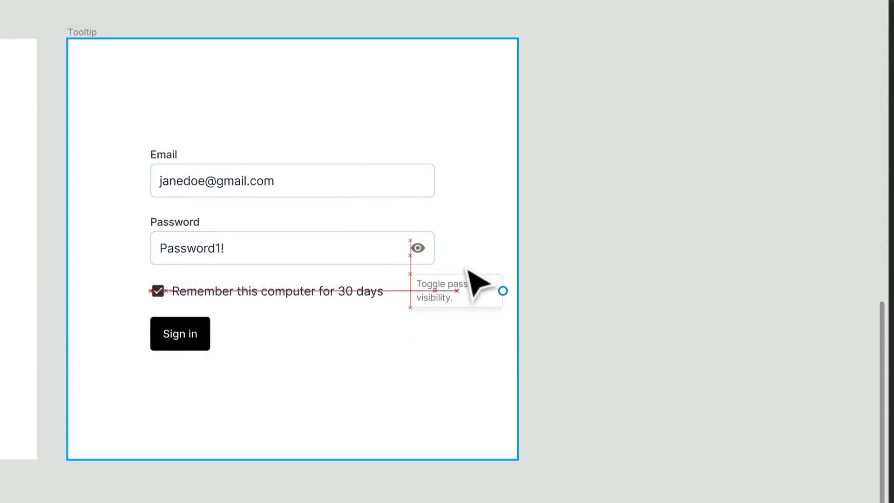
left_click_drag(468, 269, 466, 253)
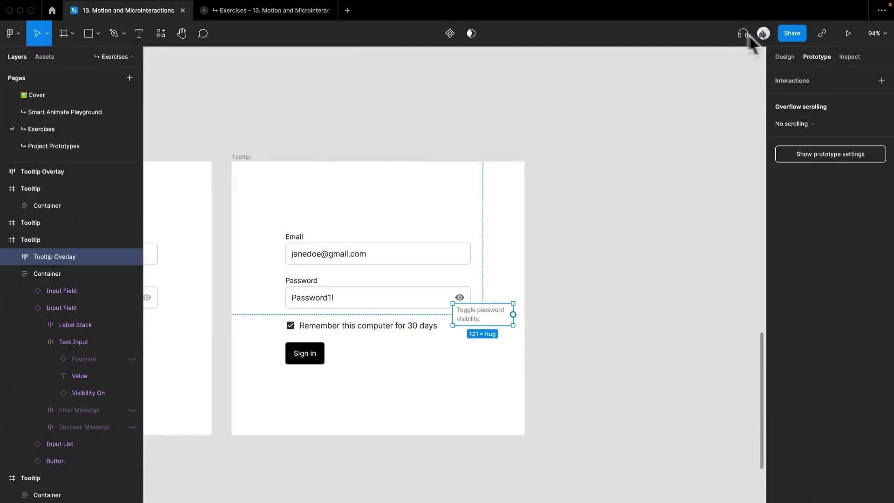
Step: Check the prototype, then move the Tooltip Overlay onto the canvas beside the login frame's top-right corner
left_click(304, 19)
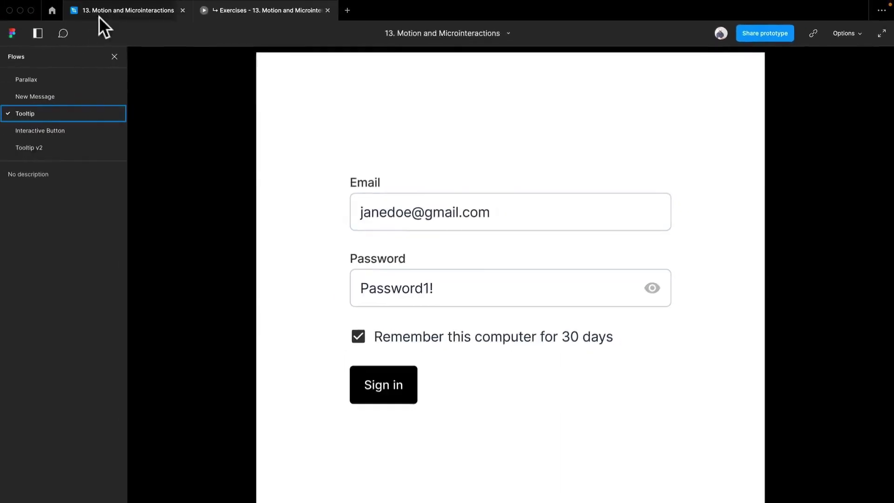
left_click(99, 16)
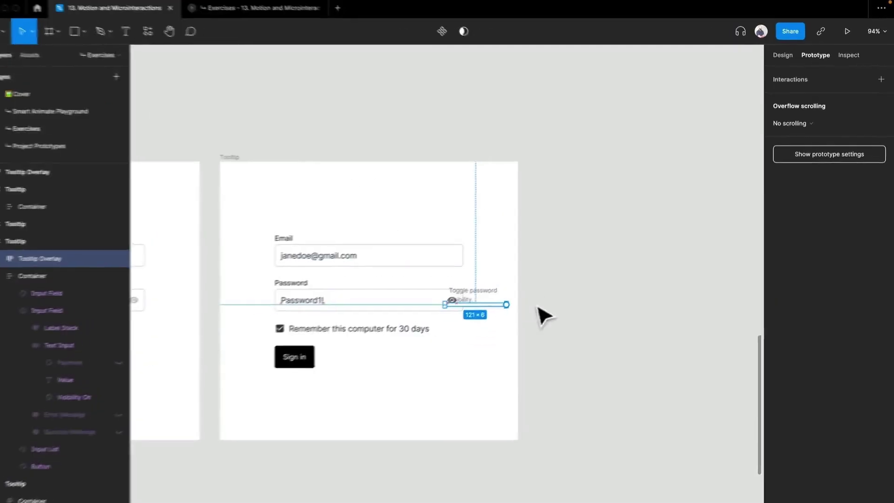
left_click_drag(489, 301, 589, 183)
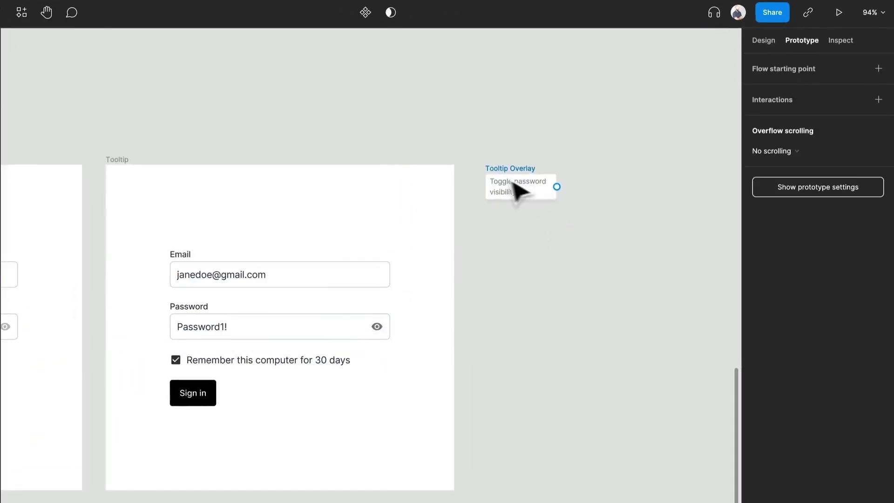
left_click_drag(517, 191, 523, 193)
scroll(497, 291, "up", 3)
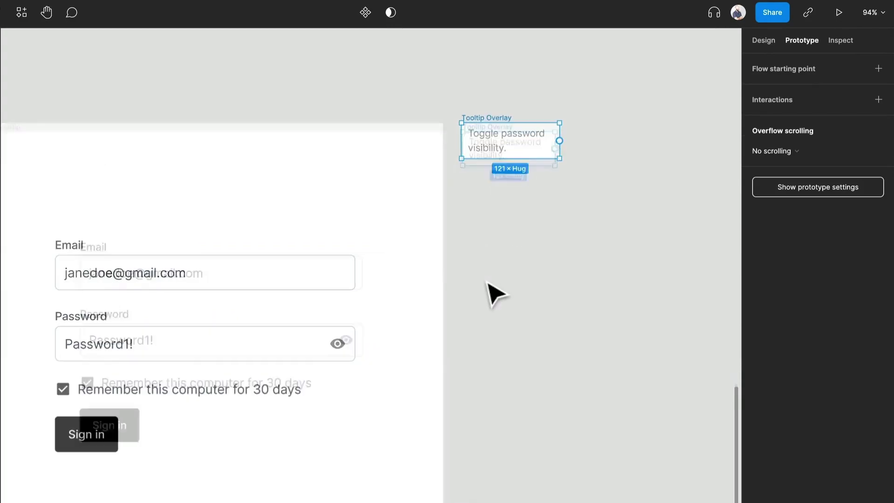
Step: Link the eye icon inside the password field to the Tooltip Overlay frame
double_click(350, 357)
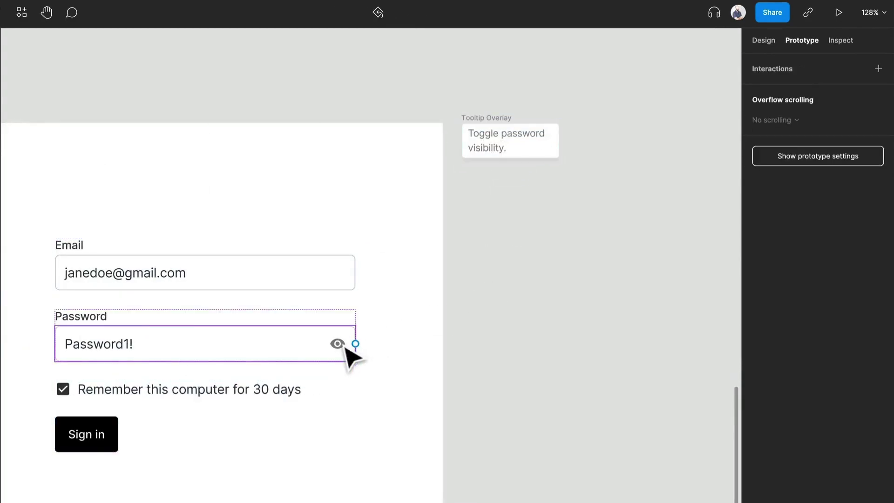
double_click(347, 350)
left_click_drag(346, 343, 494, 161)
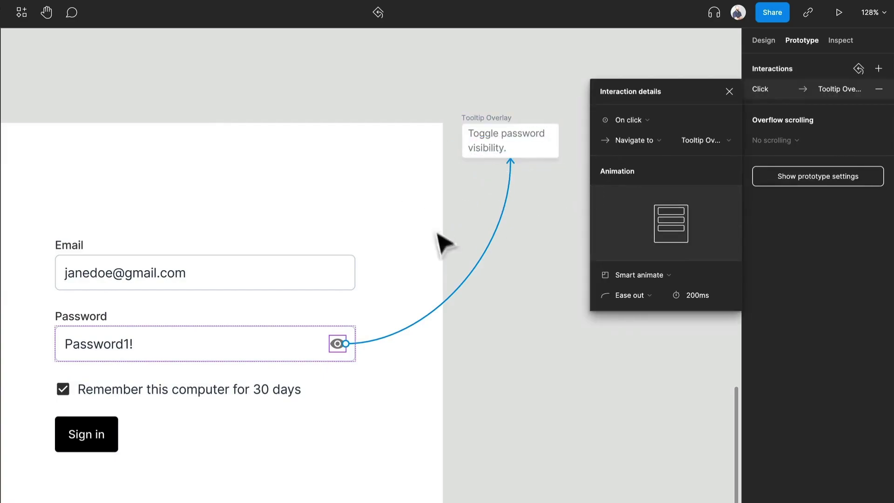
Step: Make the eye icon's interaction Open overlay with Manual positioning, after briefly trying centered
left_click(630, 142)
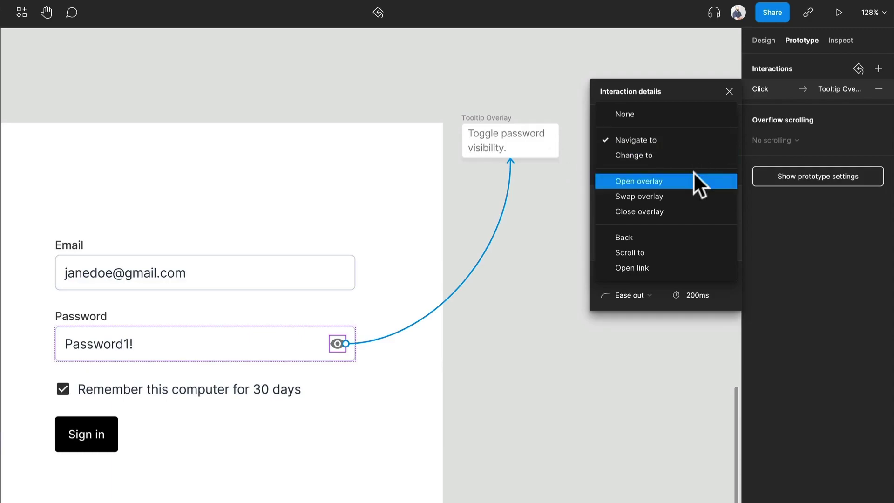
left_click(667, 181)
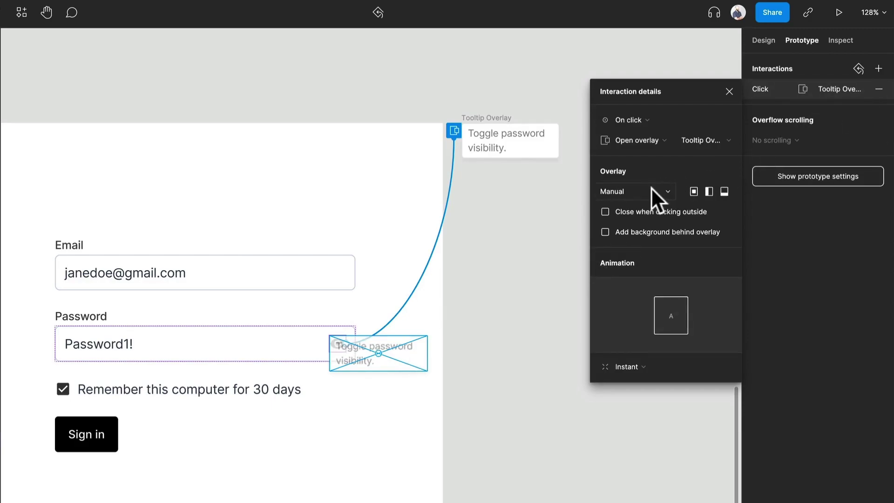
left_click(651, 191)
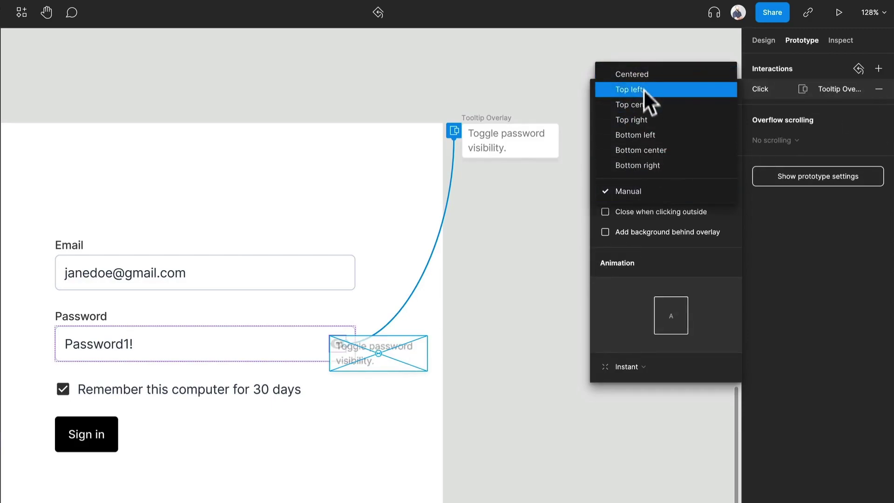
left_click(646, 75)
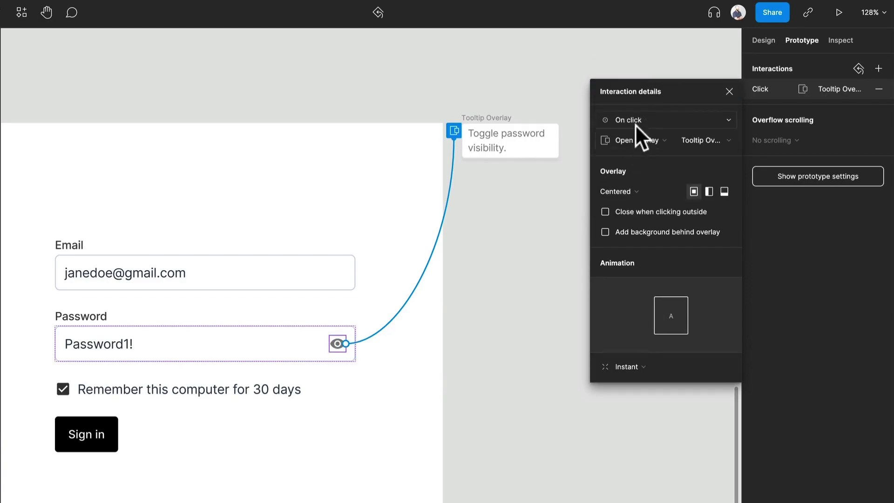
left_click(629, 187)
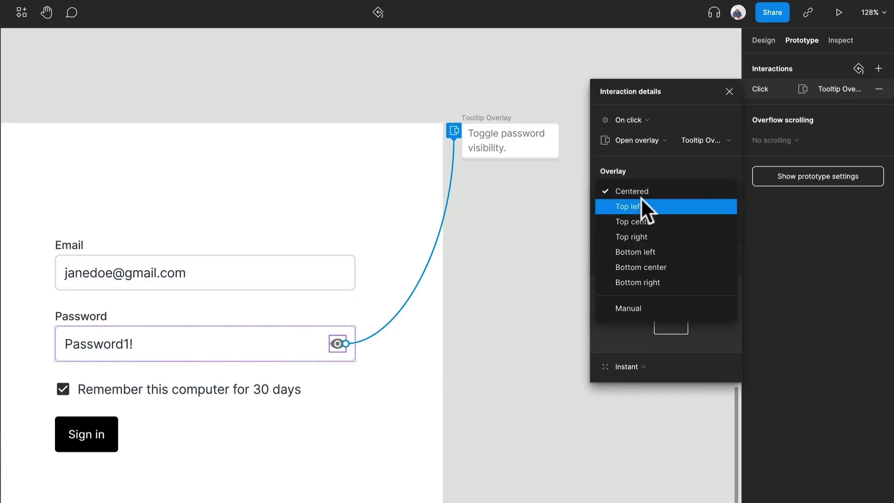
left_click(641, 307)
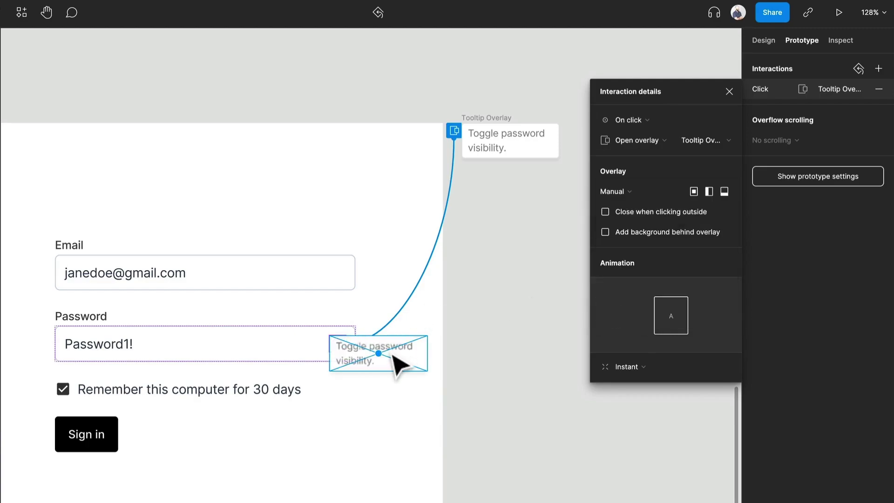
Step: Place the tooltip just below the eye icon, trigger it While hovering, and animate it with Dissolve
left_click_drag(399, 365, 352, 368)
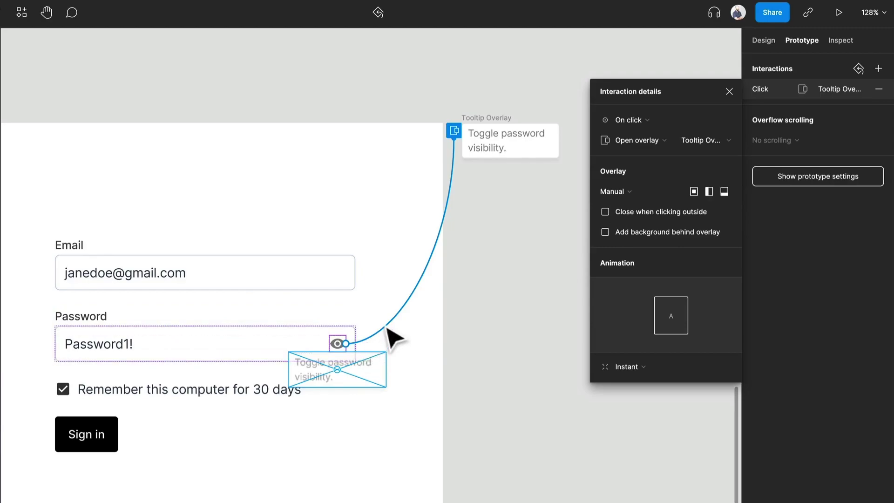
left_click(633, 120)
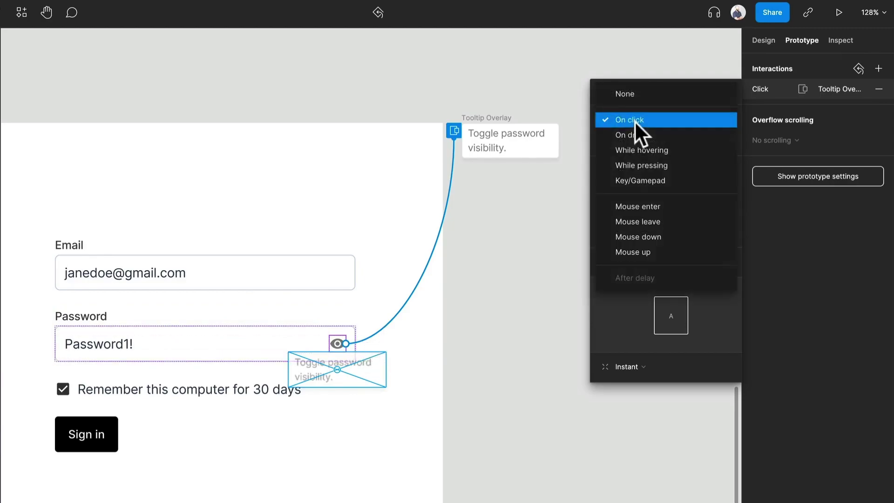
left_click(660, 150)
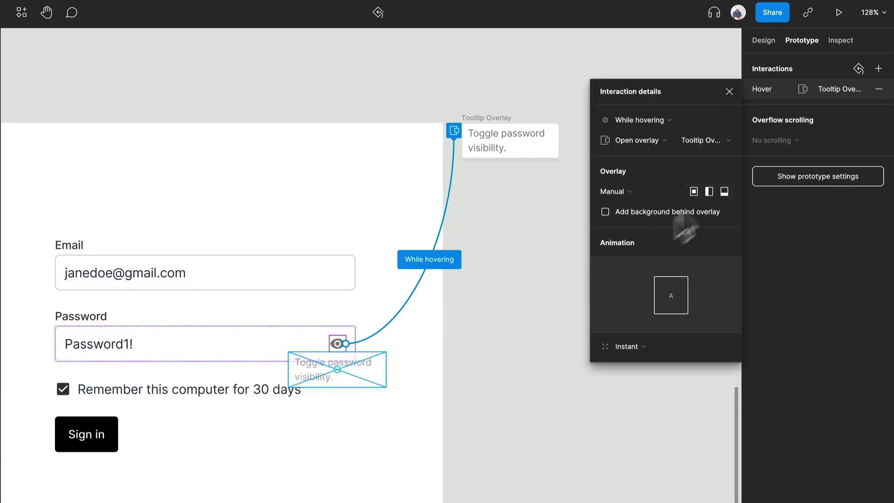
left_click(667, 348)
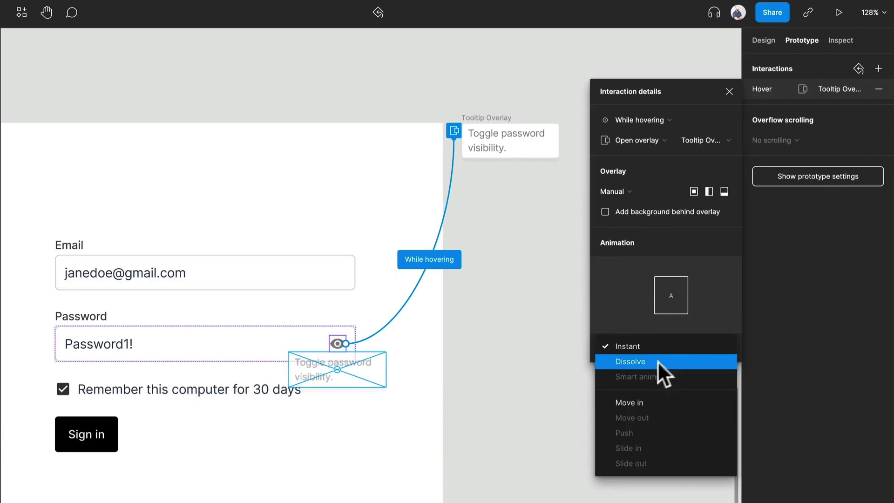
left_click(631, 361)
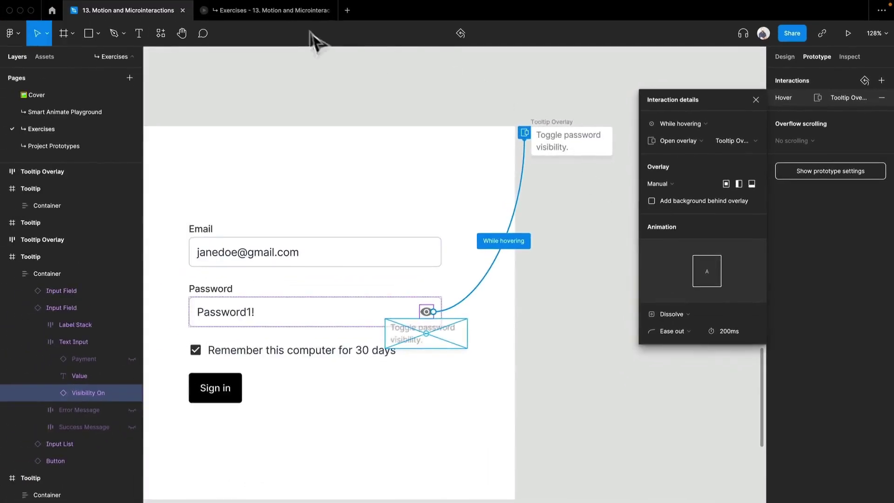
Step: Test the hover tooltip in the running prototype on the Tooltip v2 flow, then return to the editor
left_click(300, 14)
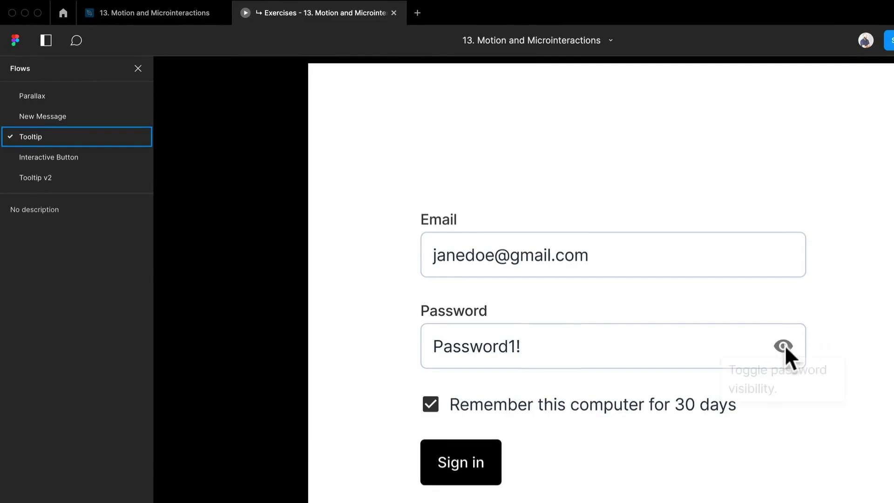
left_click(51, 176)
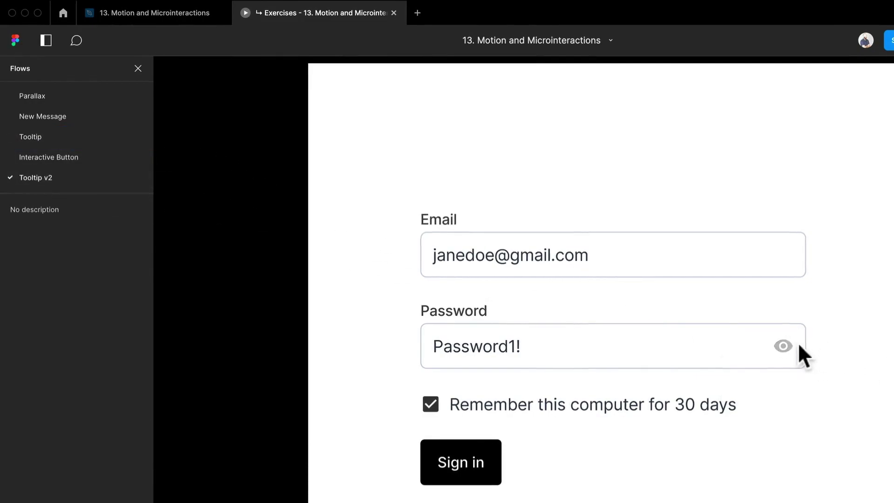
left_click(158, 14)
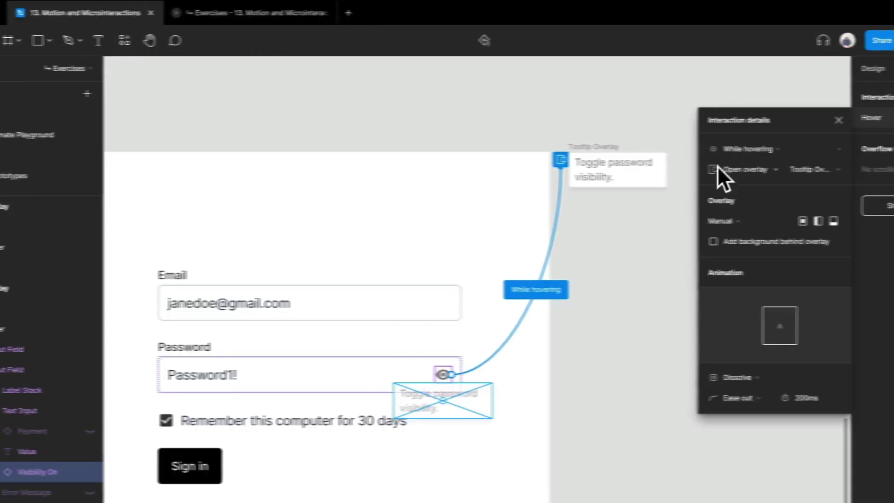
Step: Change the tooltip's Dissolve animation duration to 300ms
left_click(694, 398)
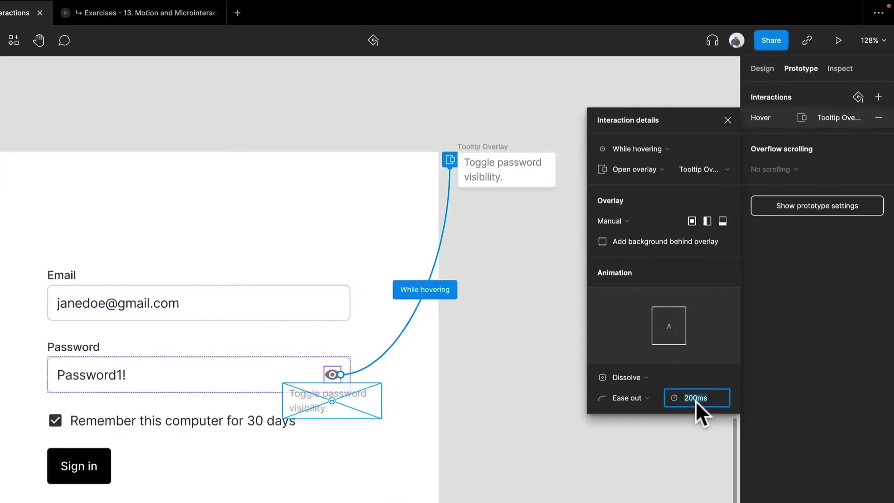
type("300")
key("Return")
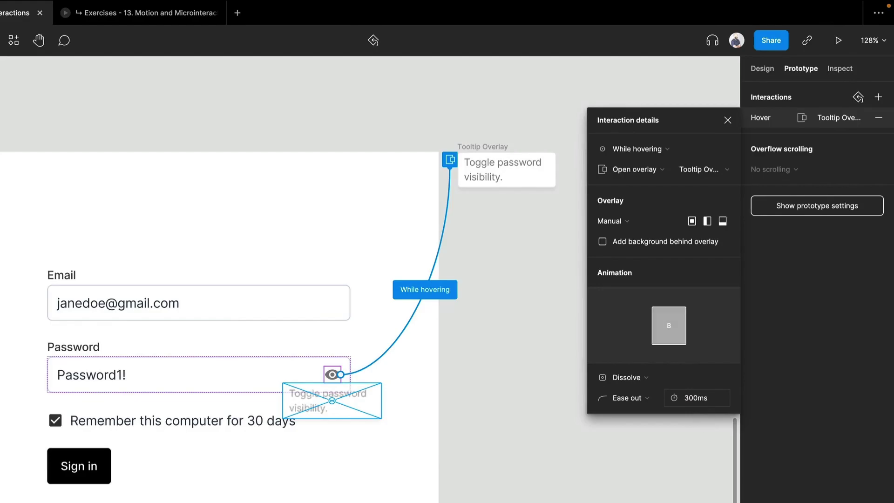
Step: Compare the original Tooltip flow in the running prototype, then switch back to Tooltip v2
left_click(149, 13)
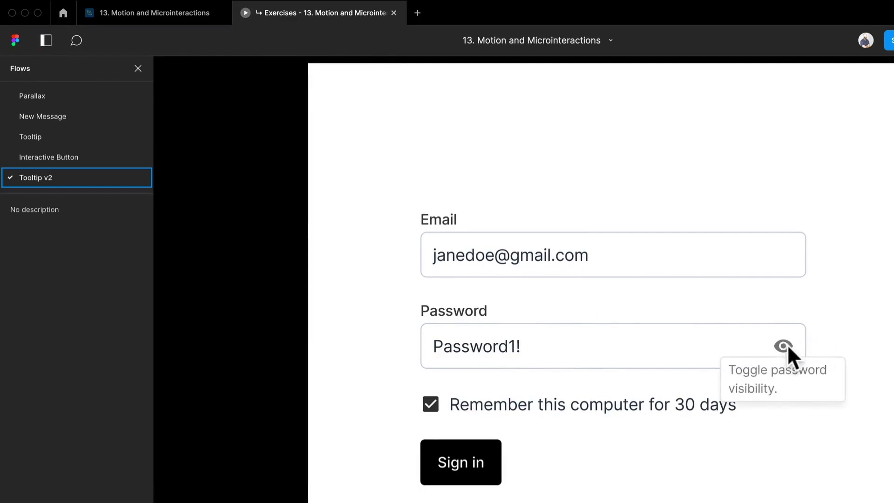
left_click(79, 136)
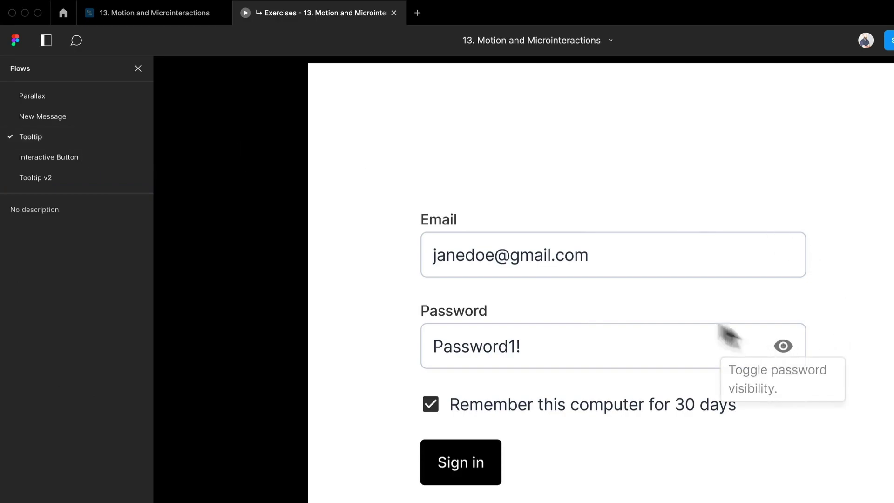
left_click(100, 170)
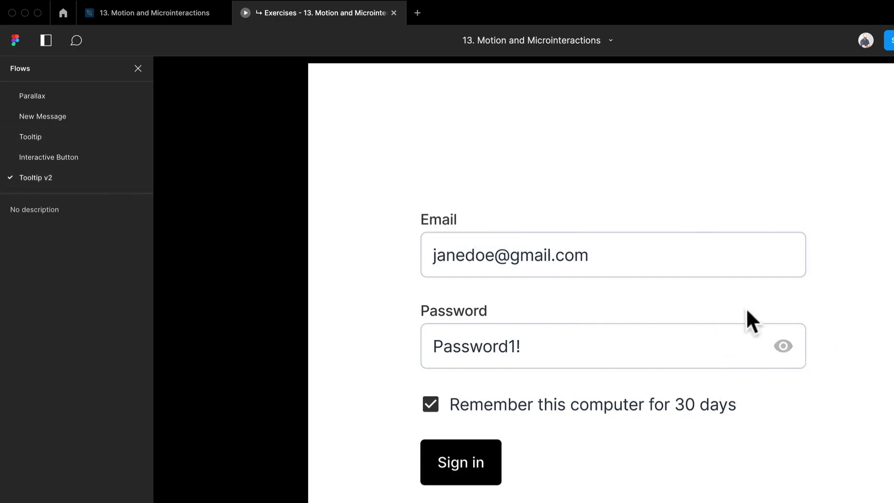